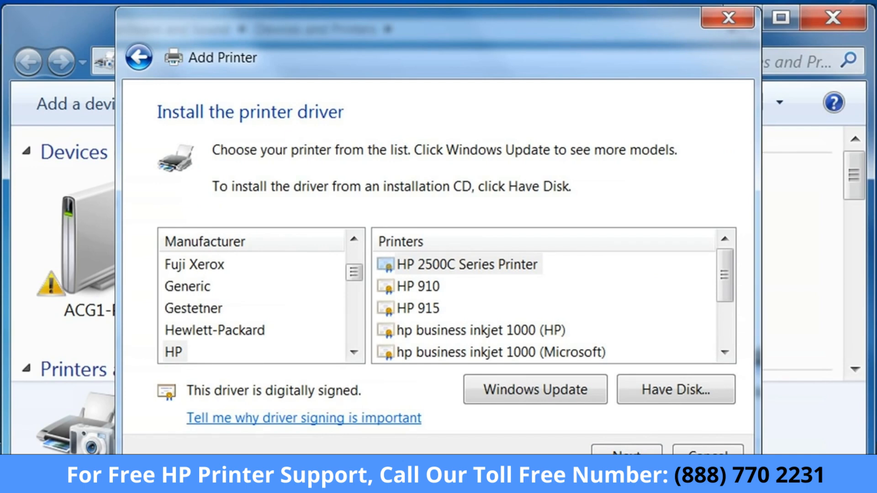
# - Choose HP as the manufacturer and hp deskjet 990c as the driver for the new printer
pyautogui.click(242, 352)
pyautogui.moveTo(725, 260); pyautogui.dragTo(725, 337)
pyautogui.click(483, 329)
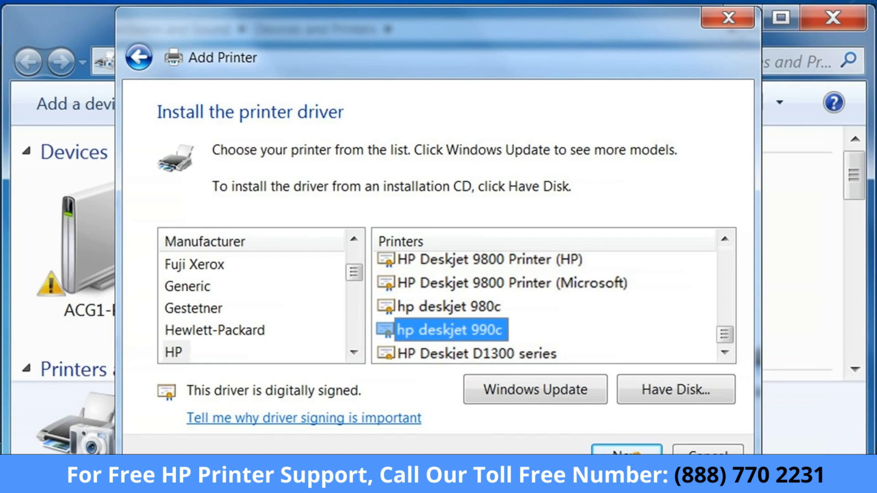
pyautogui.click(632, 451)
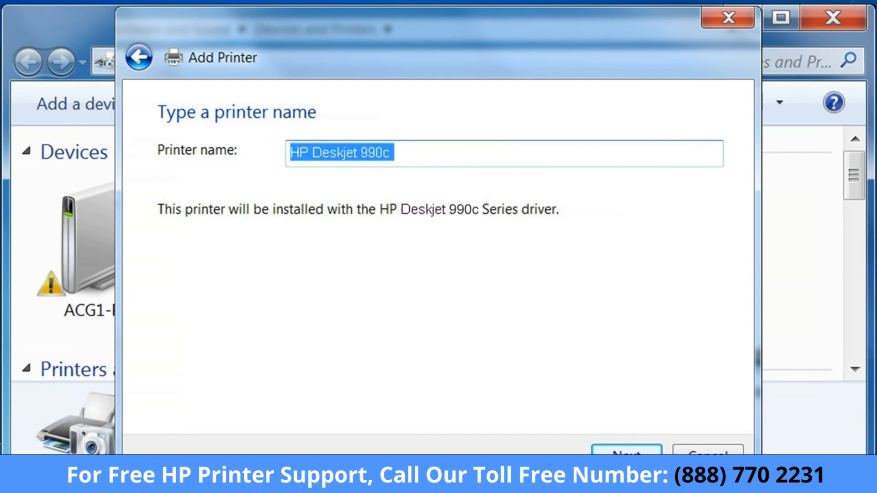
# - Name the printer HP Deskjet 6122 and accept sharing it on the network under the same name
pyautogui.press('BackSpace')
pyautogui.write('HP De')
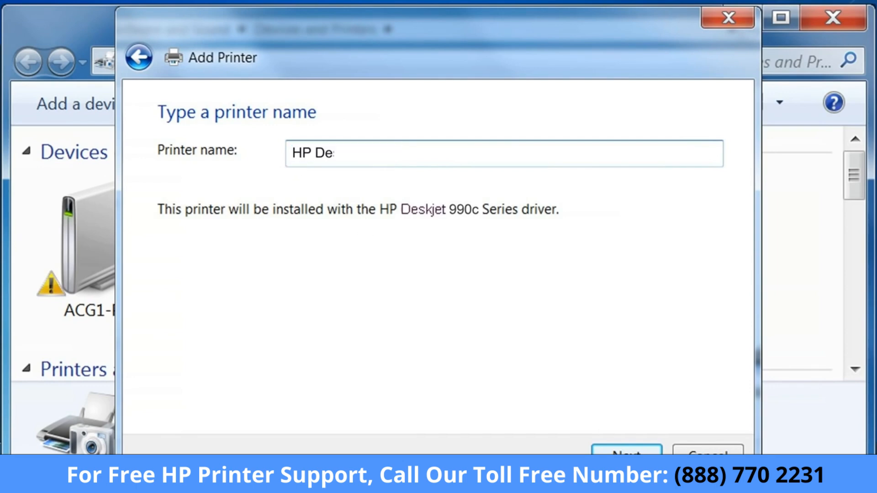
pyautogui.write('skjet 6122')
pyautogui.click(625, 451)
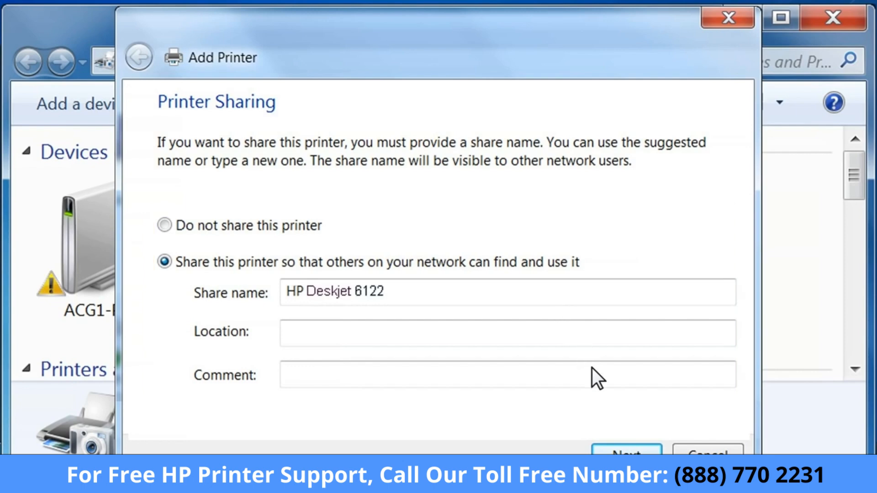
pyautogui.click(635, 452)
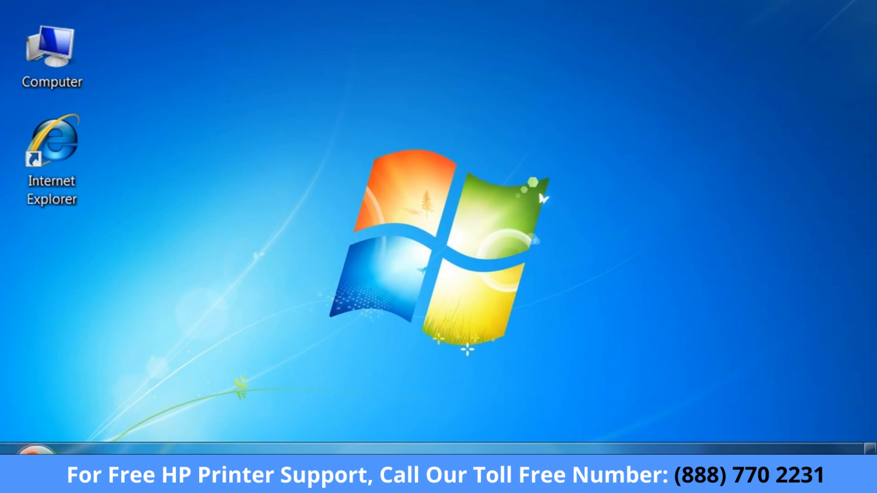
# - Open the printer properties of hp deskjet 6122 from Devices and Printers
pyautogui.click(34, 452)
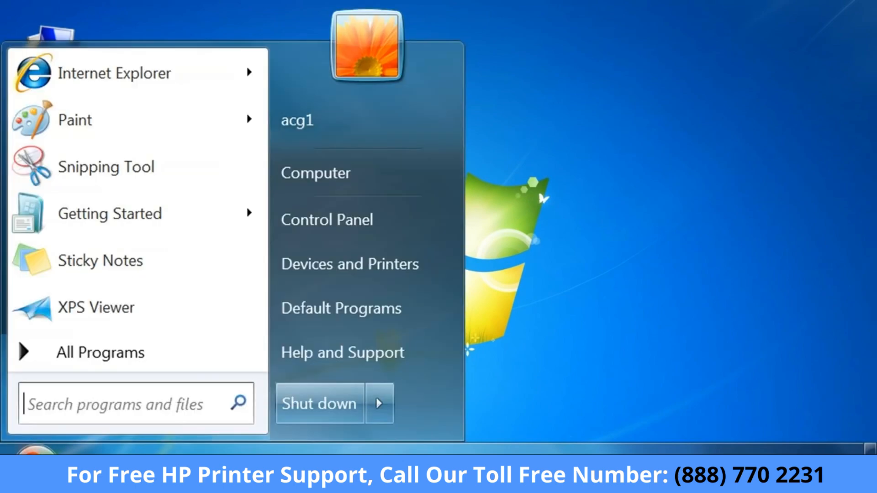
pyautogui.click(403, 264)
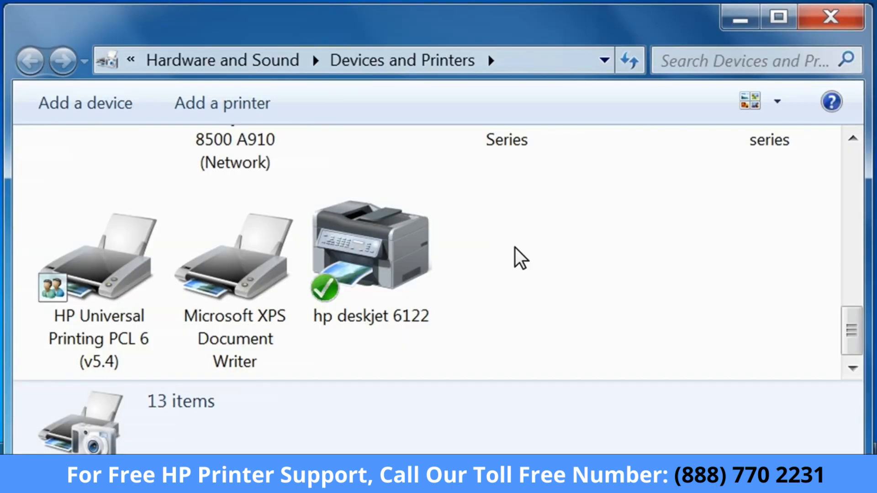
pyautogui.rightClick(409, 247)
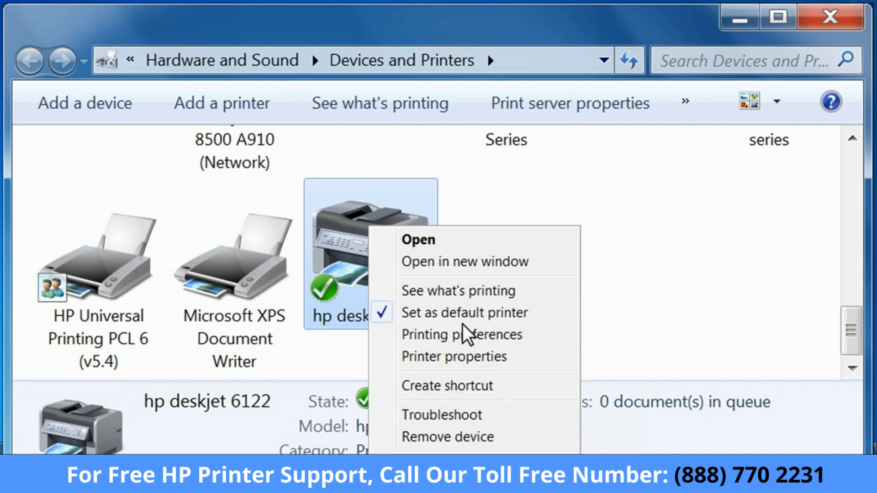
pyautogui.click(486, 358)
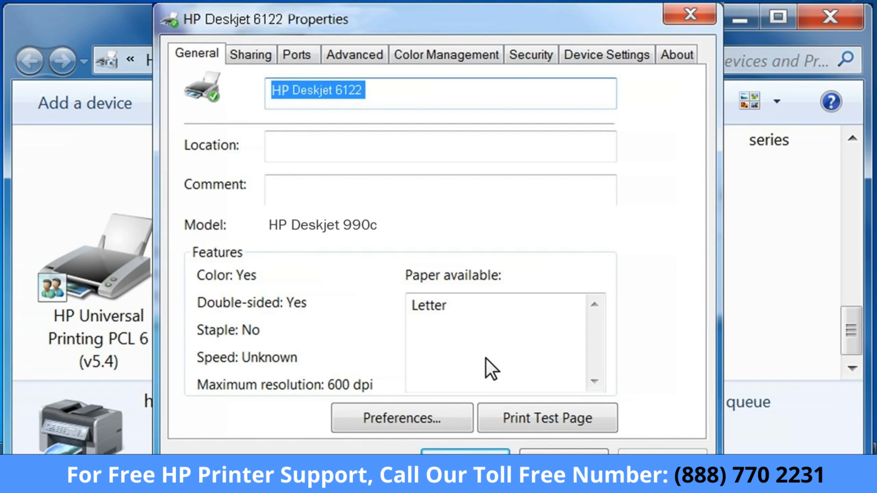
# - Assign the printer to the USB002 virtual printer port
pyautogui.click(296, 56)
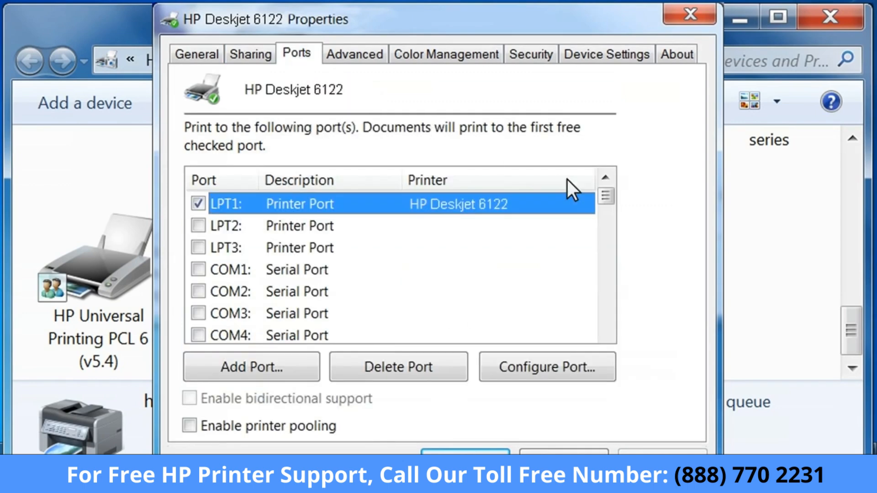
pyautogui.moveTo(606, 197); pyautogui.dragTo(608, 237)
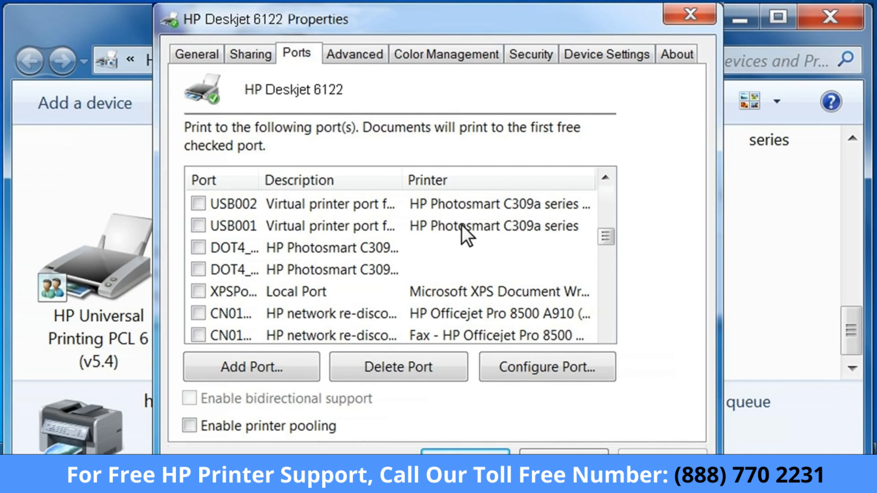
pyautogui.click(198, 204)
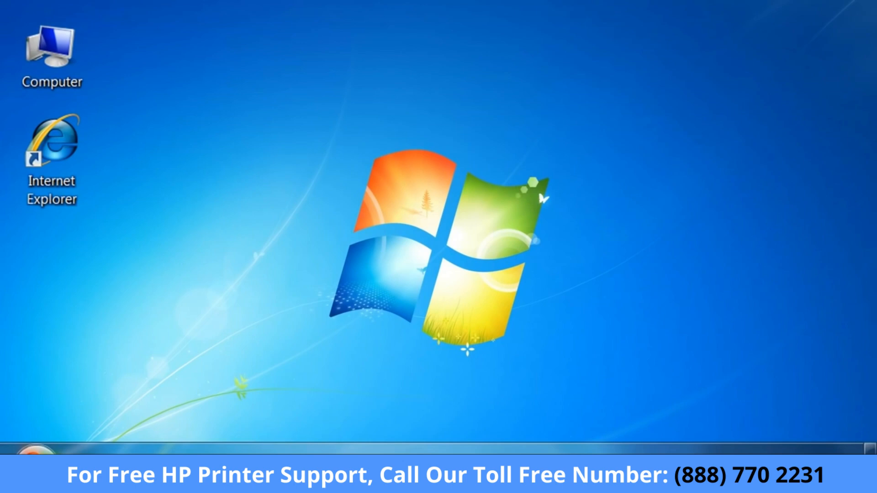
# - Open the computer's management console from the desktop and show Device Manager
pyautogui.click(34, 451)
pyautogui.rightClick(336, 171)
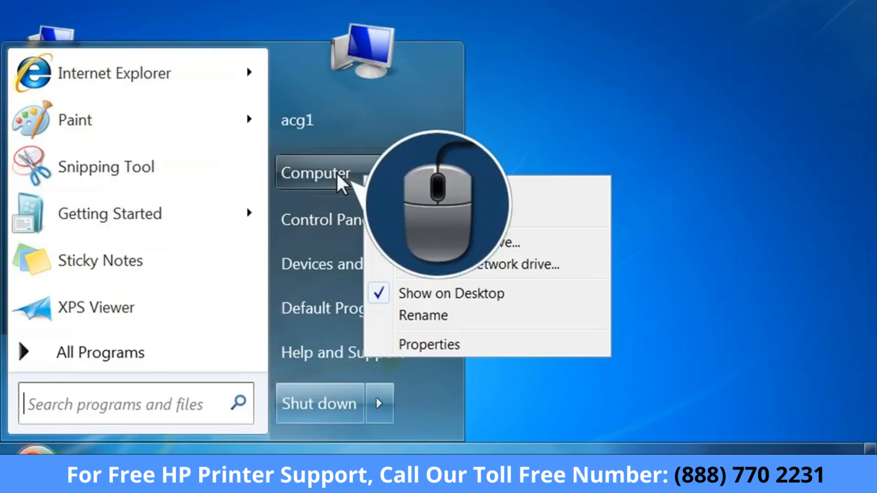
pyautogui.click(433, 212)
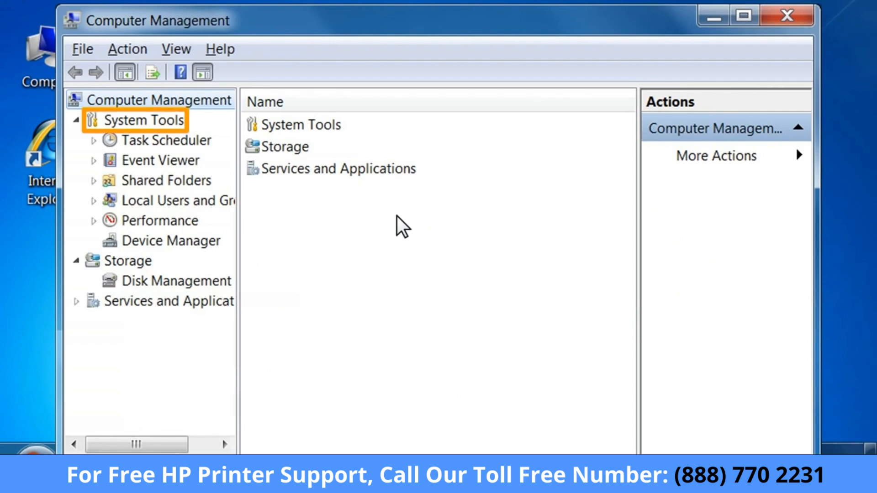
pyautogui.click(197, 242)
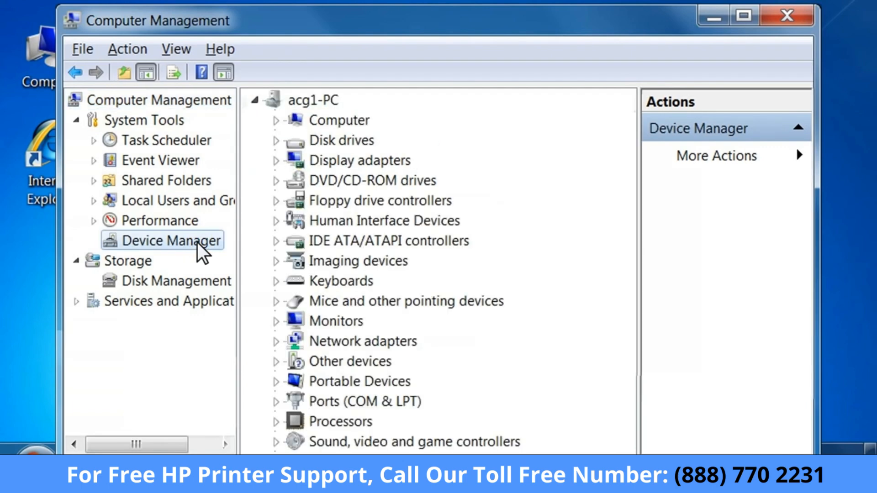
# - Start a driver update for HPDeskjet 990c under Other devices, choosing to pick from the drivers already on the computer
pyautogui.doubleClick(381, 363)
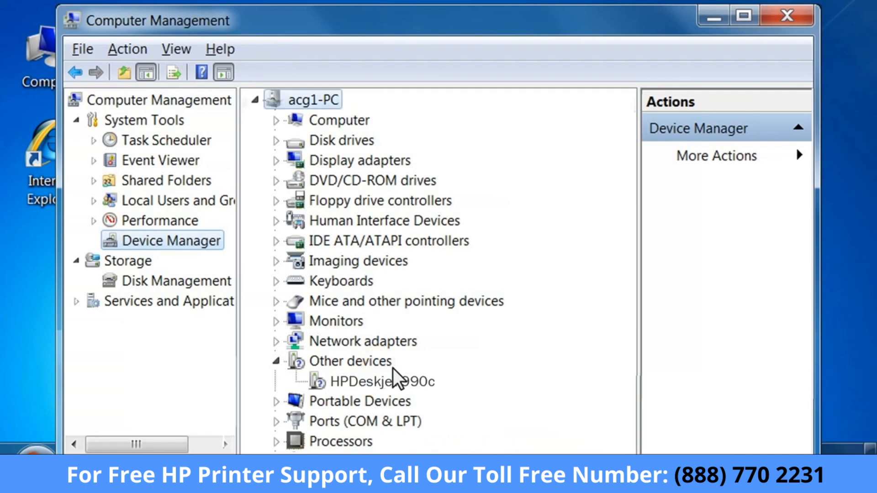
pyautogui.rightClick(431, 382)
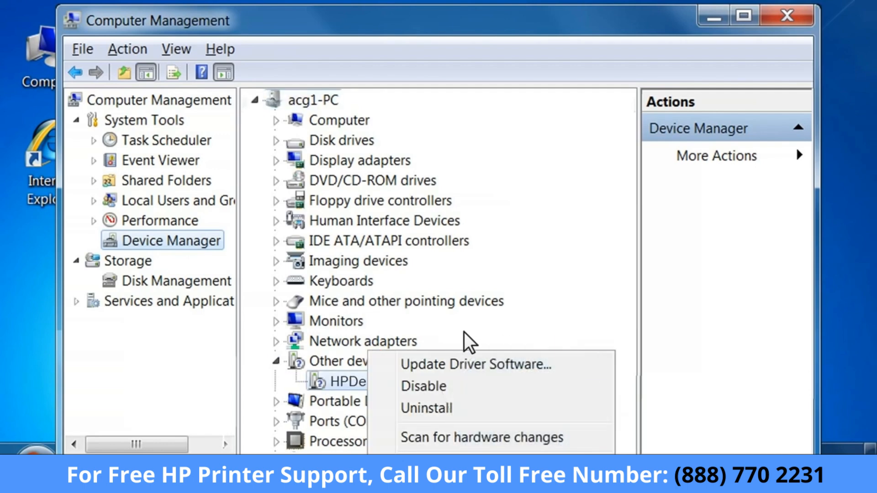
pyautogui.click(517, 365)
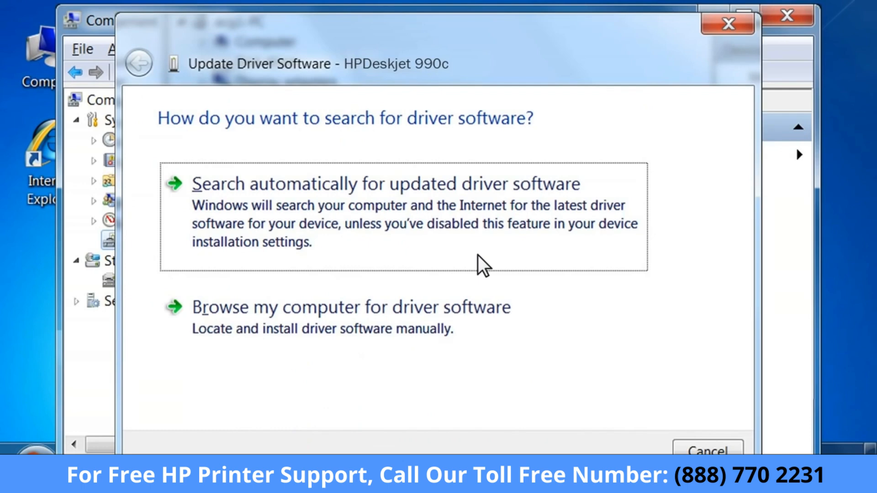
pyautogui.click(457, 310)
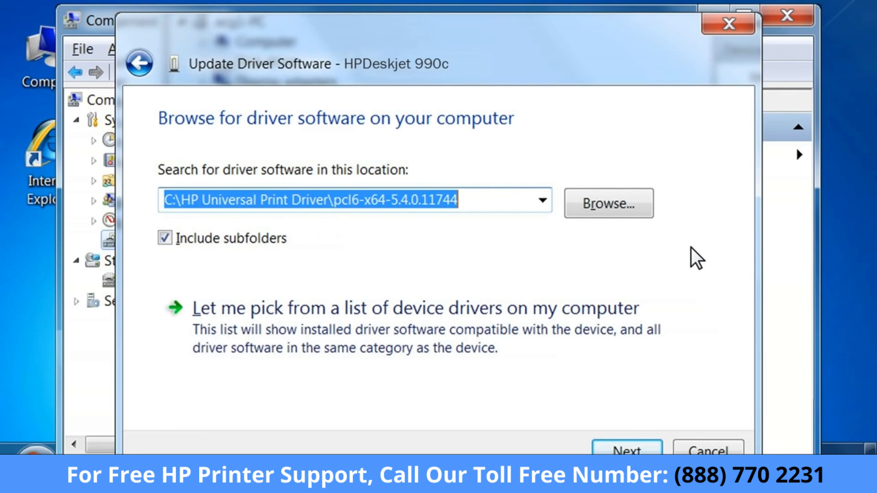
pyautogui.click(513, 309)
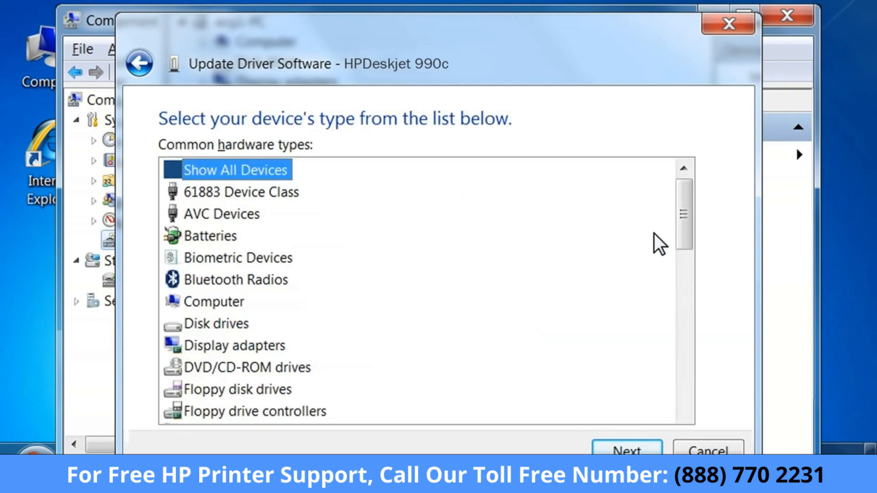
# - Set the device's hardware type to Printers and continue to the model selection
pyautogui.moveTo(689, 227); pyautogui.dragTo(689, 386)
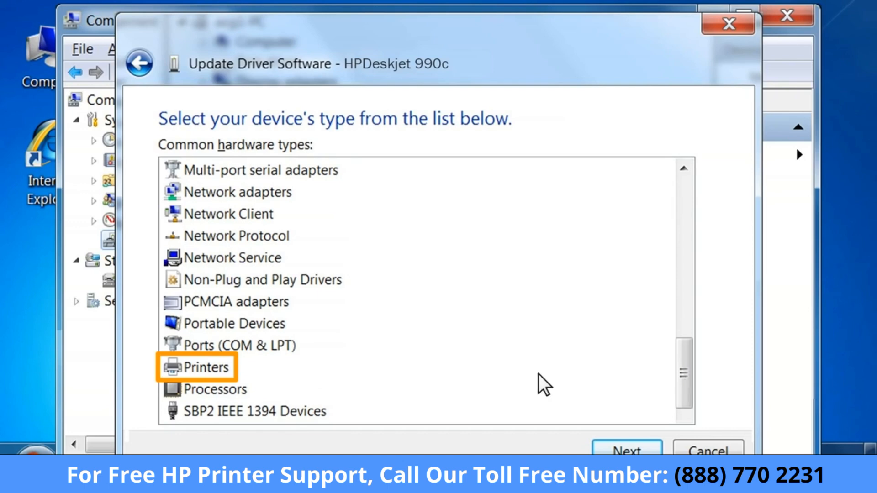
pyautogui.click(216, 369)
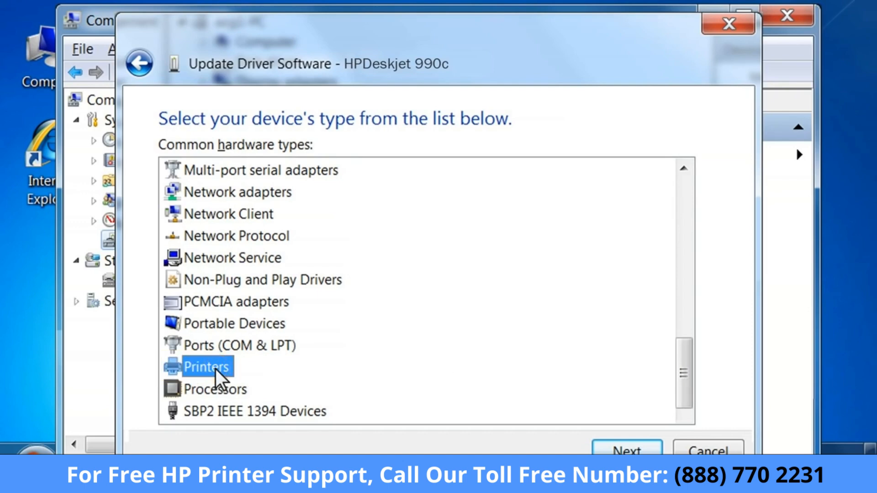
pyautogui.click(635, 450)
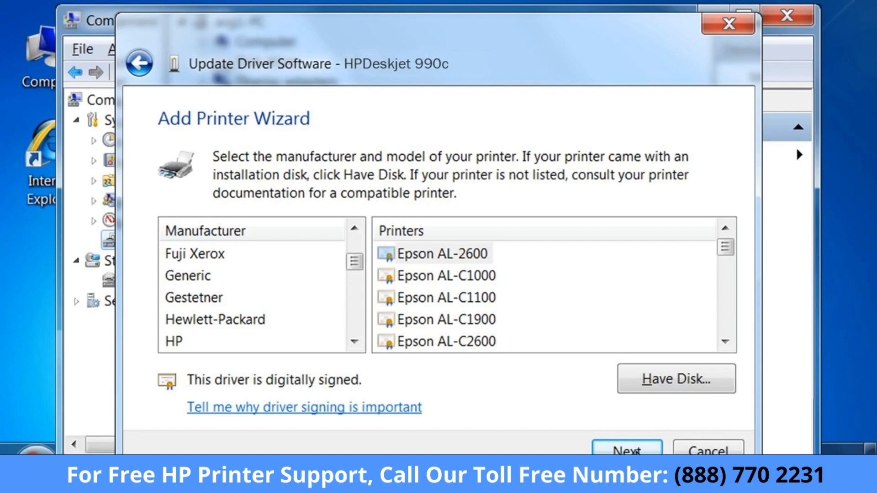
# - Install the HP driver hp deskjet 990c for the device, accepting installation despite the compatibility warning
pyautogui.click(176, 342)
pyautogui.moveTo(726, 249); pyautogui.dragTo(727, 325)
pyautogui.click(488, 319)
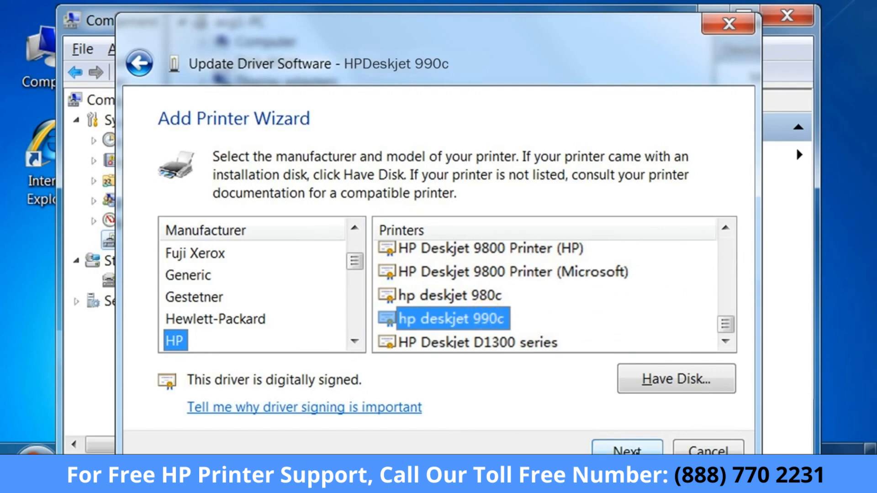
pyautogui.click(635, 451)
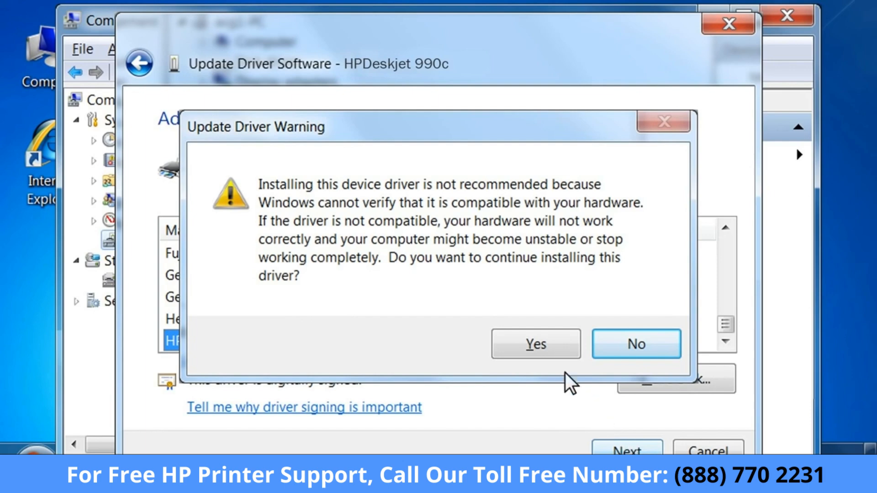
pyautogui.click(542, 346)
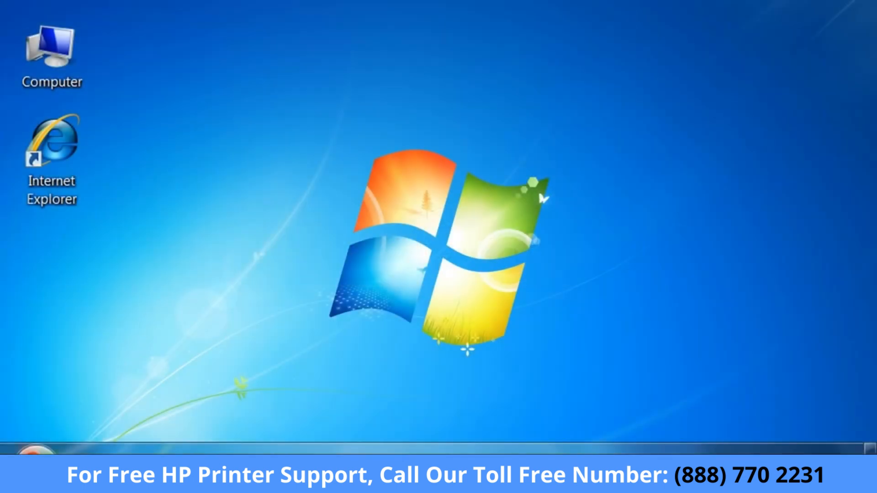
# - Print a test page from the printer properties of hp deskjet 6122 in Devices and Printers
pyautogui.click(34, 452)
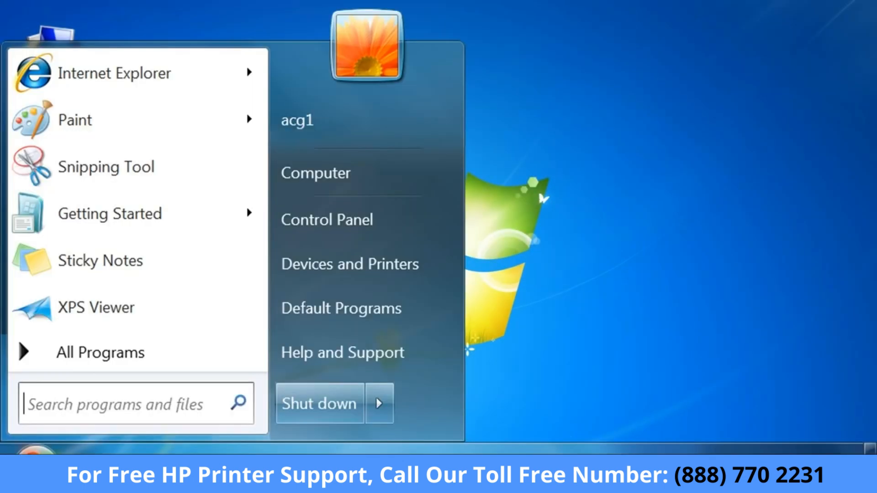
pyautogui.click(403, 264)
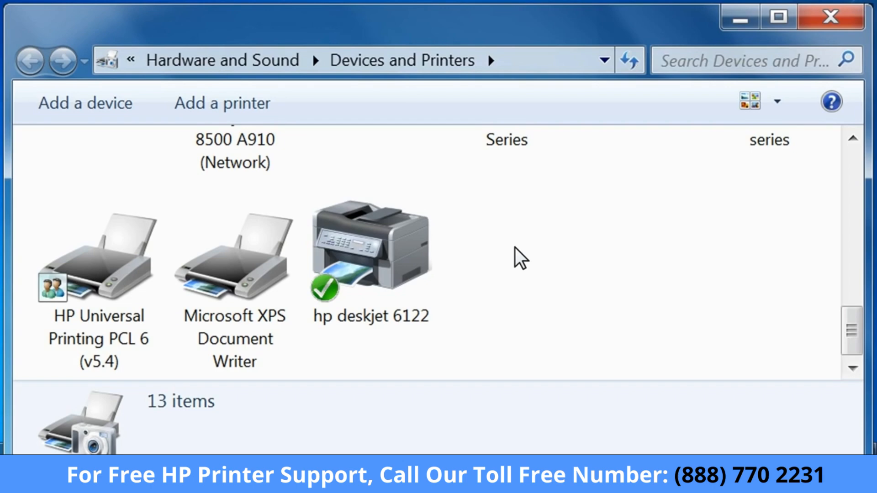
pyautogui.rightClick(410, 246)
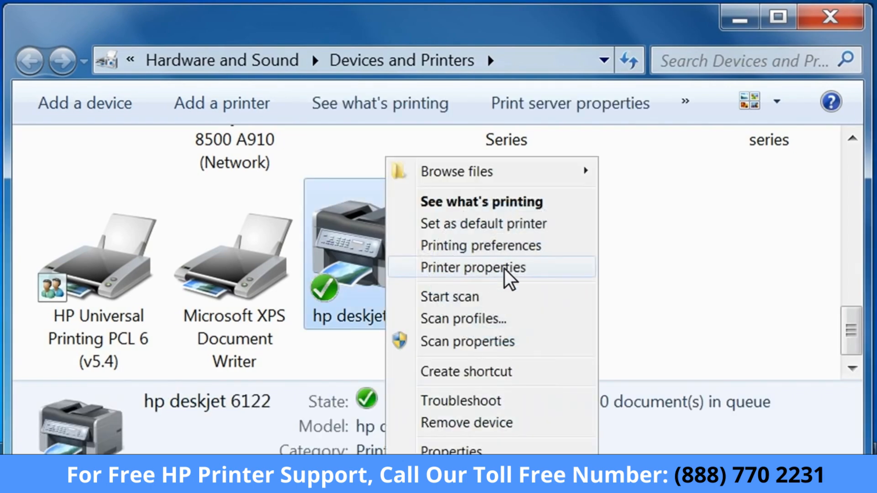
pyautogui.click(504, 268)
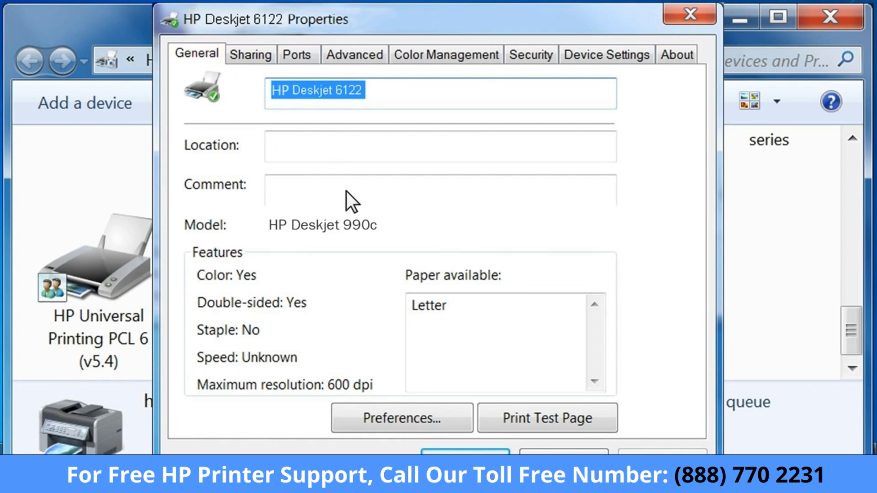
pyautogui.click(581, 419)
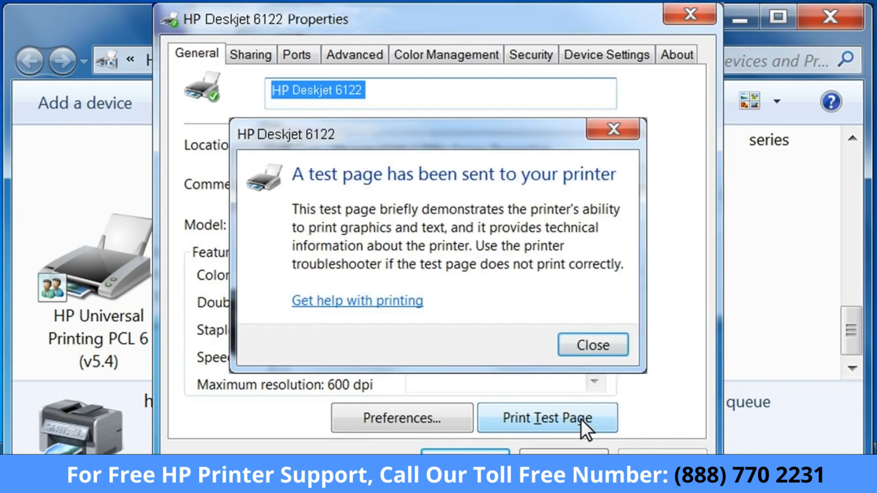